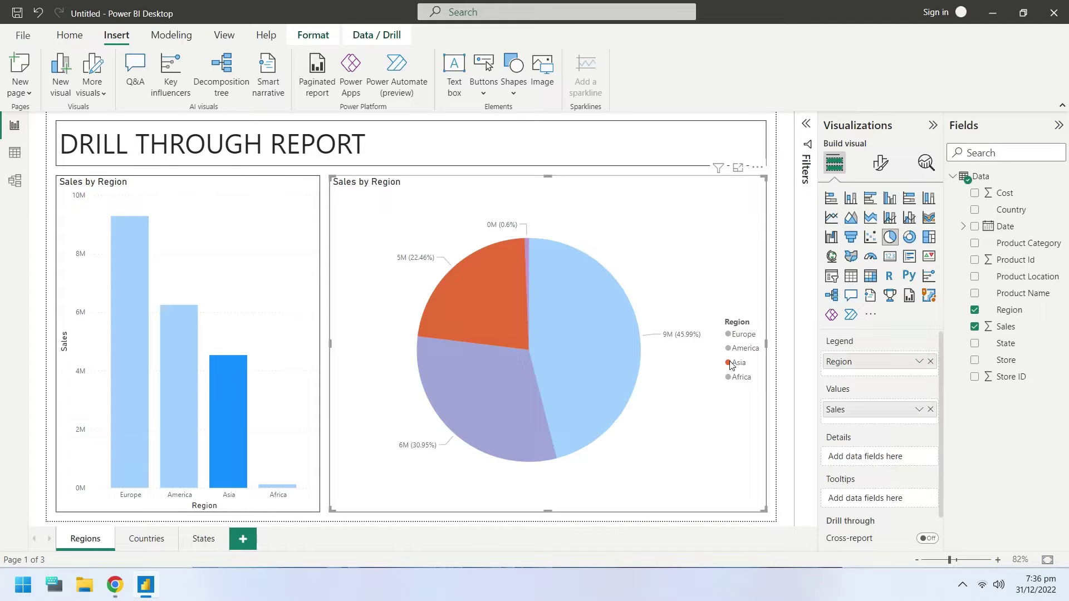
- Drill through from the Asia slice to the Countries page
{"action": "left_click", "coordinate": [477, 303]}
{"action": "right_click", "coordinate": [476, 302]}
{"action": "left_click", "coordinate": [640, 395]}
- Drill through from the India bar to the States page
{"action": "left_click", "coordinate": [165, 275]}
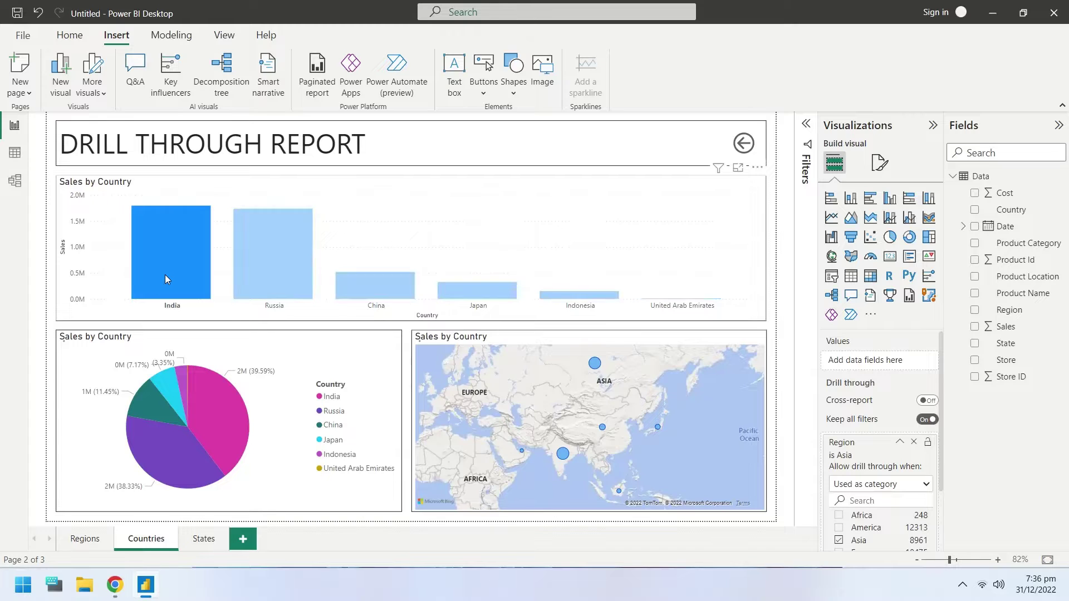
{"action": "right_click", "coordinate": [165, 275]}
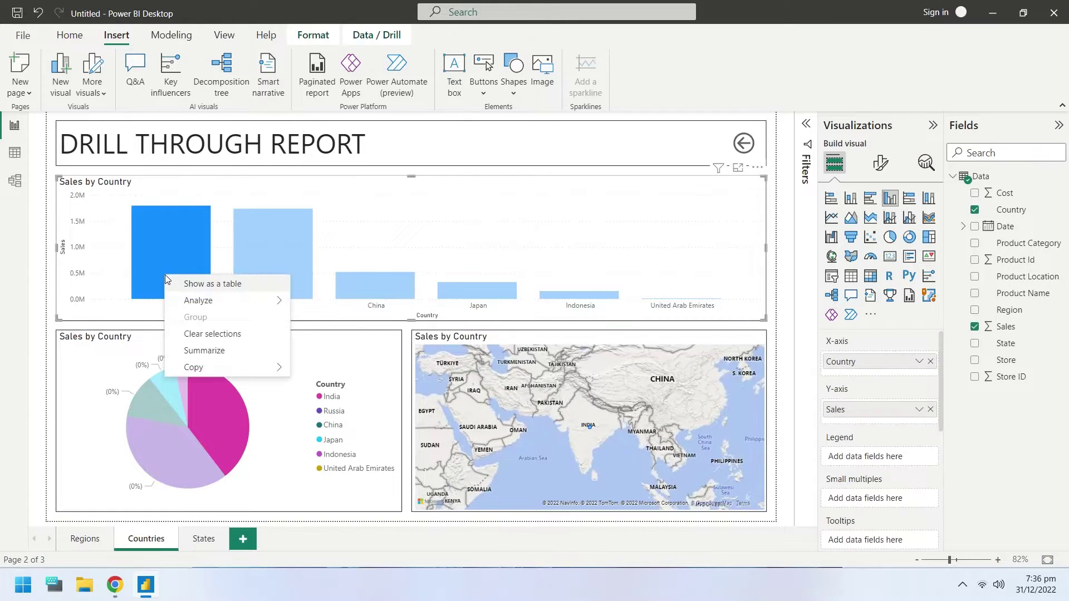
{"action": "left_click", "coordinate": [151, 240]}
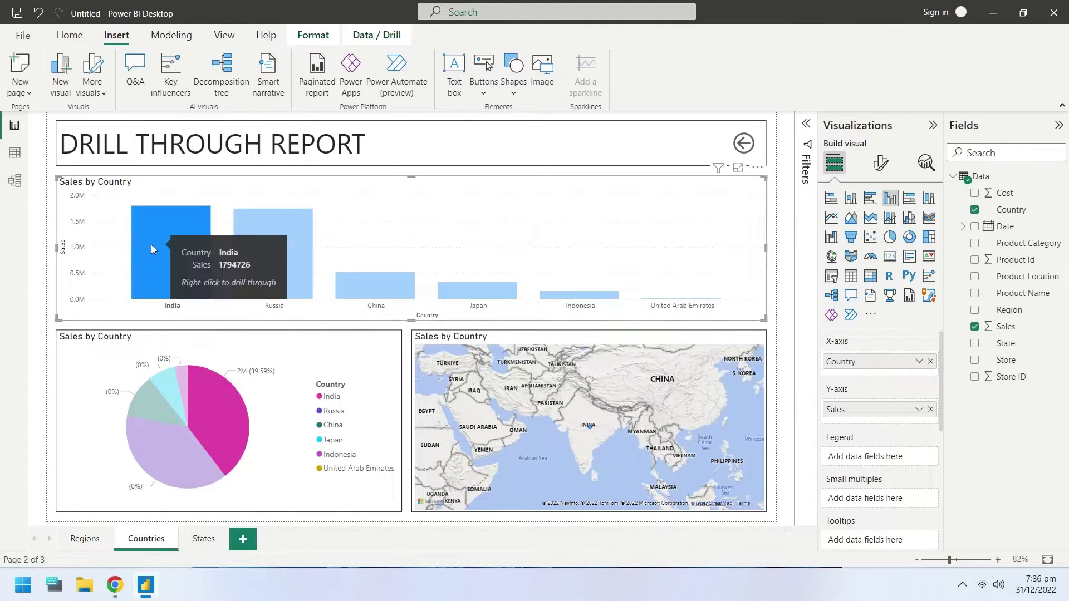
{"action": "right_click", "coordinate": [151, 245]}
{"action": "left_click", "coordinate": [313, 338]}
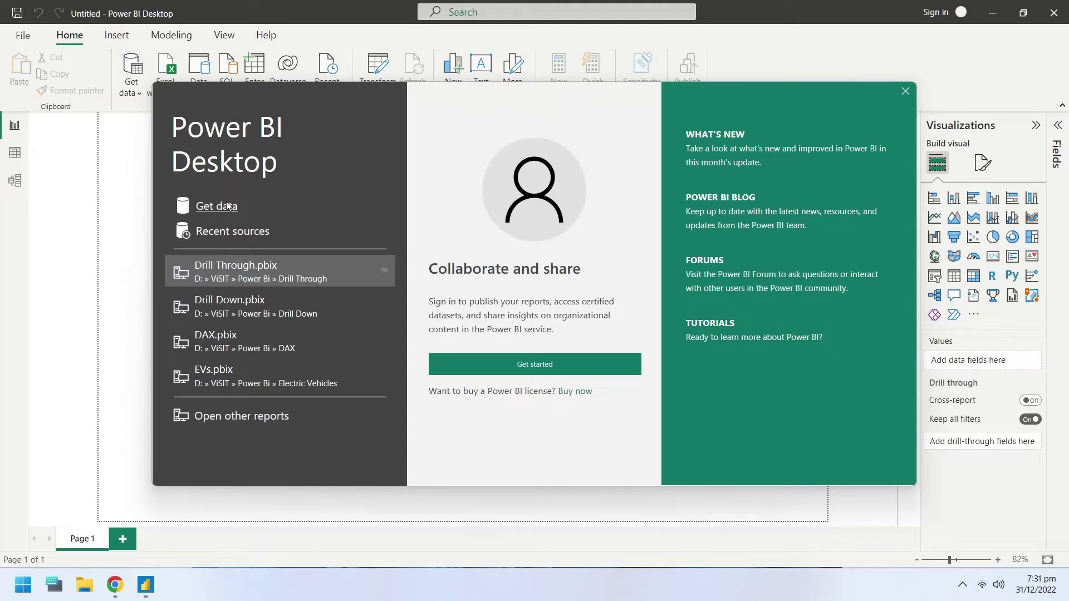
- Load the Data sheet from the Excel workbook Drill Down Data.xlsx into the blank report
{"action": "left_click", "coordinate": [226, 205]}
{"action": "left_click", "coordinate": [642, 485]}
{"action": "left_click", "coordinate": [184, 114]}
{"action": "double_click", "coordinate": [184, 114]}
{"action": "left_click", "coordinate": [271, 156]}
{"action": "left_click", "coordinate": [674, 507]}
- Add a text box reading 'DRILL THROUGH REPORT' at font size 36
{"action": "left_click", "coordinate": [953, 176]}
{"action": "left_click", "coordinate": [116, 35]}
{"action": "left_click", "coordinate": [454, 72]}
{"action": "left_click", "coordinate": [350, 134]}
{"action": "left_click", "coordinate": [341, 333]}
{"action": "type", "text": "DRILL THROUGH REPORT"}
{"action": "left_click", "coordinate": [175, 250]}
- Resize the title box to fit one line and turn on its visual border
{"action": "left_click_drag", "start_coordinate": [174, 250], "coordinate": [178, 257]}
{"action": "left_click_drag", "start_coordinate": [175, 189], "coordinate": [668, 188]}
{"action": "left_click_drag", "start_coordinate": [353, 256], "coordinate": [352, 160]}
{"action": "left_click", "coordinate": [836, 280]}
{"action": "left_click", "coordinate": [919, 422]}
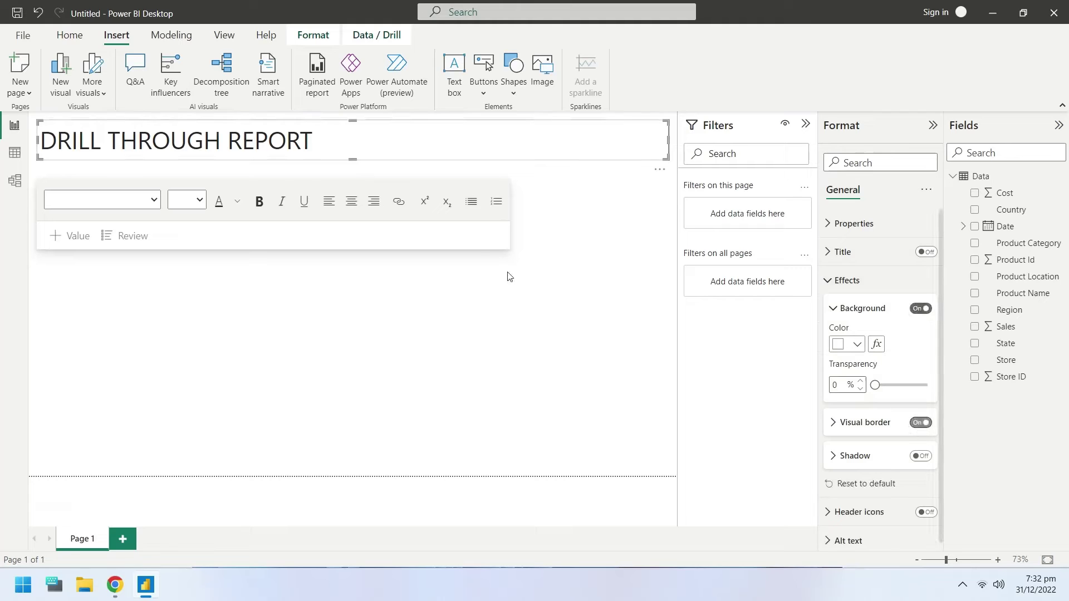
{"action": "left_click", "coordinate": [389, 285]}
- Build a tall clustered column chart of Region and Sales, renaming Sum of Sales to Sales
{"action": "left_click", "coordinate": [975, 311]}
{"action": "left_click", "coordinate": [975, 327]}
{"action": "left_click", "coordinate": [890, 199]}
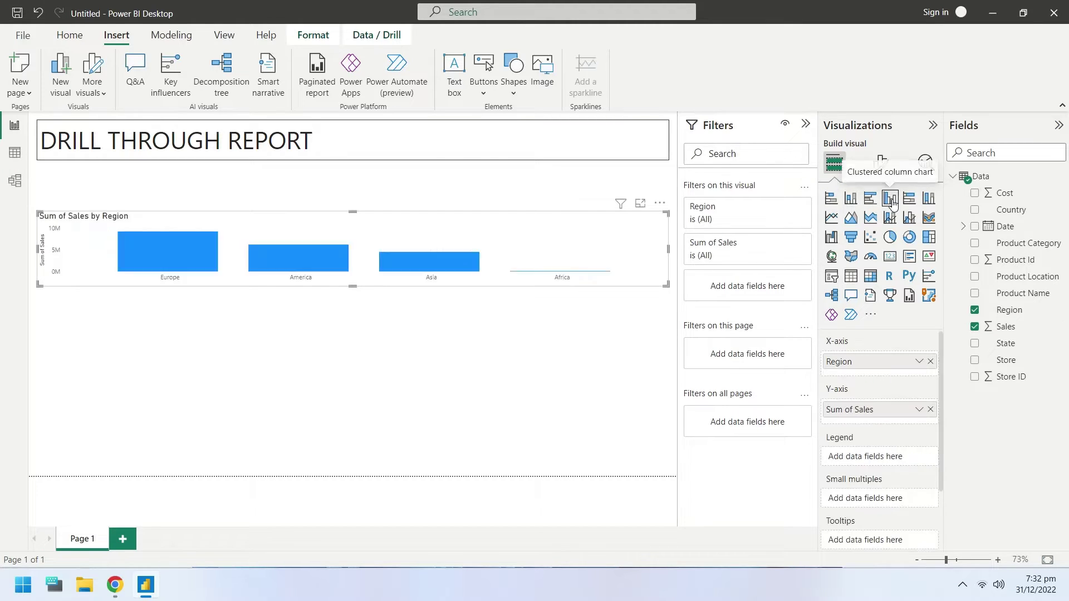
{"action": "left_click_drag", "start_coordinate": [620, 297], "coordinate": [263, 472]}
{"action": "left_click_drag", "start_coordinate": [149, 209], "coordinate": [154, 170]}
{"action": "double_click", "coordinate": [846, 410]}
{"action": "type", "text": "Sales"}
{"action": "key", "text": "Return"}
{"action": "left_click_drag", "start_coordinate": [267, 320], "coordinate": [272, 319]}
- Turn on the column chart's visual border and settle its position
{"action": "left_click", "coordinate": [881, 162]}
{"action": "left_click", "coordinate": [806, 125]}
{"action": "left_click", "coordinate": [879, 226]}
{"action": "left_click", "coordinate": [856, 323]}
{"action": "left_click", "coordinate": [920, 458]}
{"action": "left_click", "coordinate": [405, 363]}
{"action": "mouse_move", "coordinate": [263, 186]}
{"action": "left_mouse_down"}
{"action": "mouse_move", "coordinate": [191, 175]}
{"action": "mouse_move", "coordinate": [191, 185]}
{"action": "left_mouse_up"}
{"action": "left_click", "coordinate": [386, 253]}
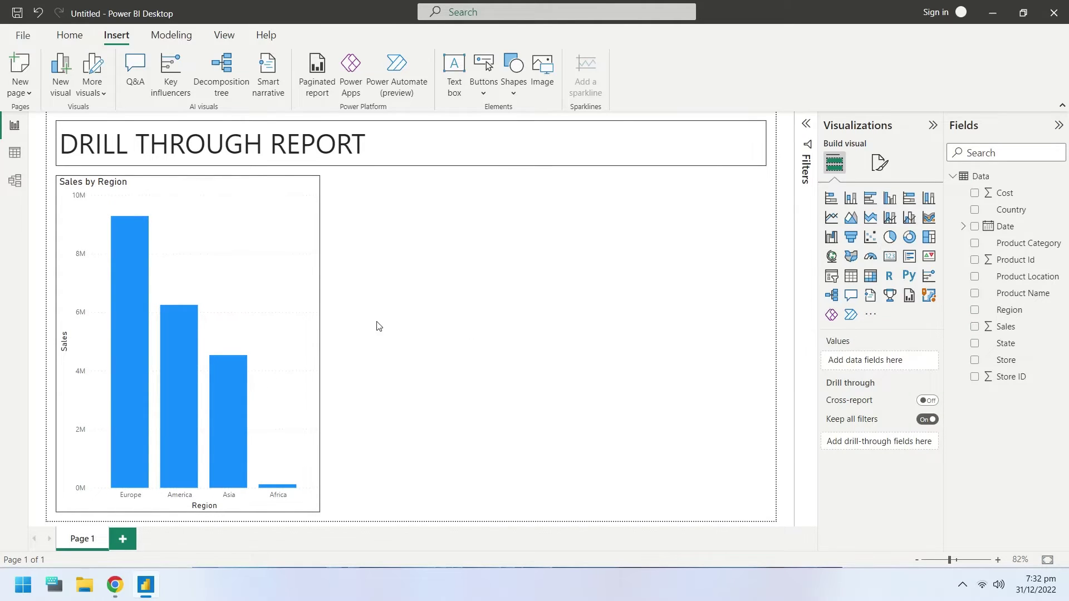
- Paste a copy of the column chart to its right and change it to a pie chart
{"action": "left_click", "coordinate": [312, 342]}
{"action": "key", "text": "ctrl+c"}
{"action": "key", "text": "ctrl+v"}
{"action": "left_click_drag", "start_coordinate": [310, 341], "coordinate": [766, 347]}
{"action": "left_click", "coordinate": [890, 239]}
{"action": "left_click", "coordinate": [75, 539]}
- Rename Page 1 to Regions
{"action": "double_click", "coordinate": [81, 541]}
{"action": "type", "text": "Regions"}
{"action": "key", "text": "Return"}
- Duplicate the Regions page and name the copy Countries
{"action": "right_click", "coordinate": [82, 541]}
{"action": "left_click", "coordinate": [118, 512]}
{"action": "double_click", "coordinate": [142, 540]}
{"action": "type", "text": "Countries"}
{"action": "key", "text": "Return"}
- Lay out a shorter full-width column chart on top with the pie chart below left
{"action": "left_click", "coordinate": [179, 513]}
{"action": "left_click_drag", "start_coordinate": [188, 512], "coordinate": [189, 321]}
{"action": "left_click", "coordinate": [392, 281]}
{"action": "left_click_drag", "start_coordinate": [548, 178], "coordinate": [536, 333]}
{"action": "left_click_drag", "start_coordinate": [391, 409], "coordinate": [117, 409]}
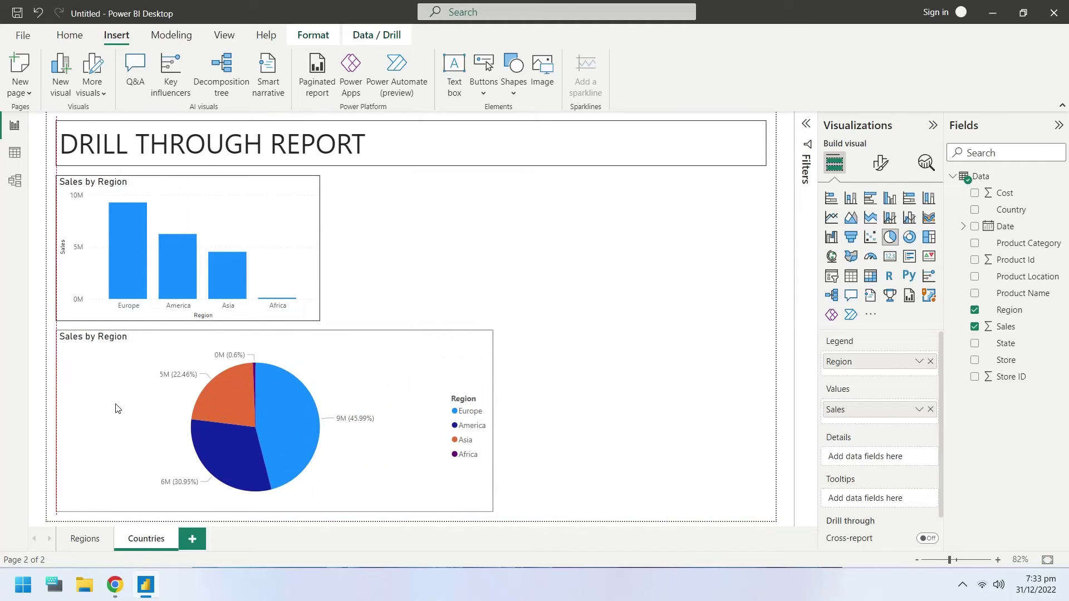
{"action": "left_click_drag", "start_coordinate": [494, 423], "coordinate": [414, 424]}
{"action": "left_click", "coordinate": [320, 267]}
{"action": "left_click_drag", "start_coordinate": [320, 267], "coordinate": [765, 293]}
- Replace Region with Country on the column chart's X-axis and the pie's legend
{"action": "left_click", "coordinate": [930, 361]}
{"action": "left_click_drag", "start_coordinate": [872, 346], "coordinate": [869, 360]}
{"action": "left_click", "coordinate": [398, 372]}
{"action": "left_click", "coordinate": [931, 362]}
{"action": "left_click_drag", "start_coordinate": [1010, 209], "coordinate": [885, 361]}
- Duplicate the pie chart beside the original and change the copy to a map
{"action": "key", "text": "ctrl+v"}
{"action": "left_click_drag", "start_coordinate": [690, 410], "coordinate": [677, 413]}
{"action": "left_click", "coordinate": [401, 407]}
{"action": "left_click_drag", "start_coordinate": [405, 423], "coordinate": [402, 418]}
{"action": "left_click", "coordinate": [448, 370]}
{"action": "left_click", "coordinate": [831, 257]}
- Duplicate the Countries page and name the copy States
{"action": "right_click", "coordinate": [156, 542]}
{"action": "left_click", "coordinate": [204, 469]}
{"action": "double_click", "coordinate": [222, 540]}
{"action": "type", "text": "S"}
{"action": "key", "text": "Return"}
- Swap Country for State in the pie legend, map location and column chart axis
{"action": "mouse_move", "coordinate": [229, 420]}
{"action": "left_click", "coordinate": [399, 369]}
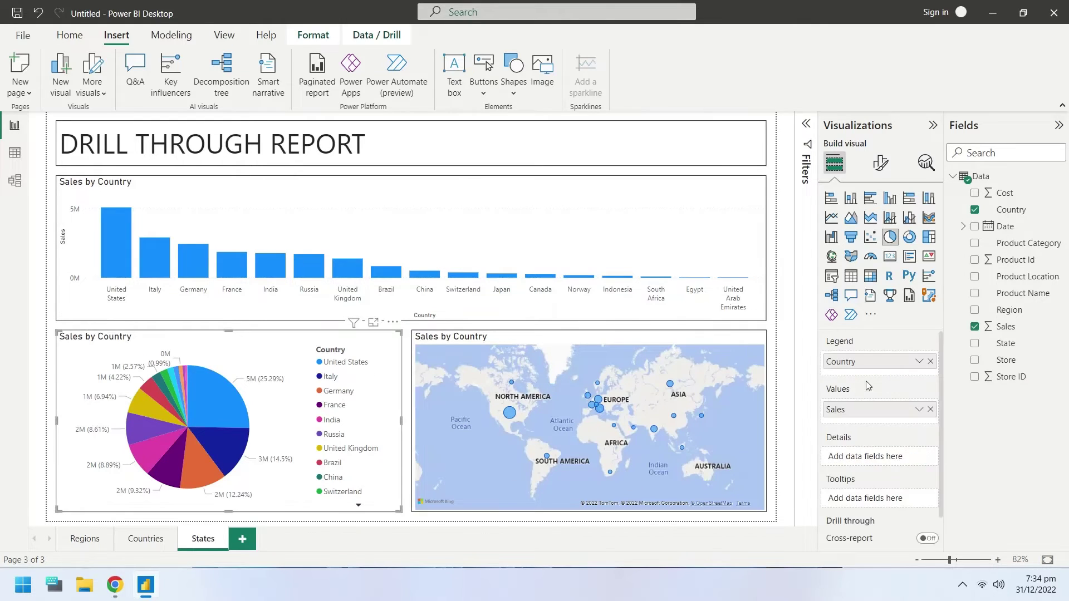
{"action": "left_click", "coordinate": [929, 362]}
{"action": "left_click_drag", "start_coordinate": [1012, 343], "coordinate": [868, 360]}
{"action": "left_click", "coordinate": [759, 360]}
{"action": "left_click", "coordinate": [930, 361]}
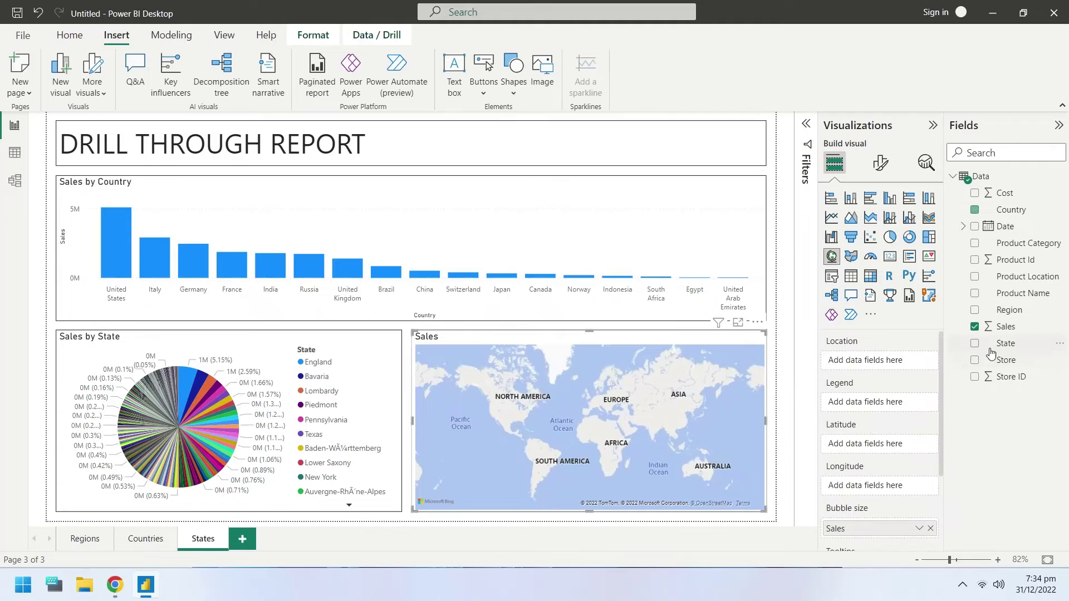
{"action": "left_click_drag", "start_coordinate": [1006, 343], "coordinate": [860, 360]}
{"action": "left_click", "coordinate": [754, 262]}
{"action": "left_click", "coordinate": [974, 209]}
{"action": "left_click_drag", "start_coordinate": [979, 350], "coordinate": [850, 362]}
- Review the Countries and Regions pages, then return to States
{"action": "left_click", "coordinate": [405, 353]}
{"action": "left_click", "coordinate": [139, 540]}
{"action": "left_click", "coordinate": [89, 540]}
{"action": "left_click", "coordinate": [132, 543]}
{"action": "left_click", "coordinate": [192, 542]}
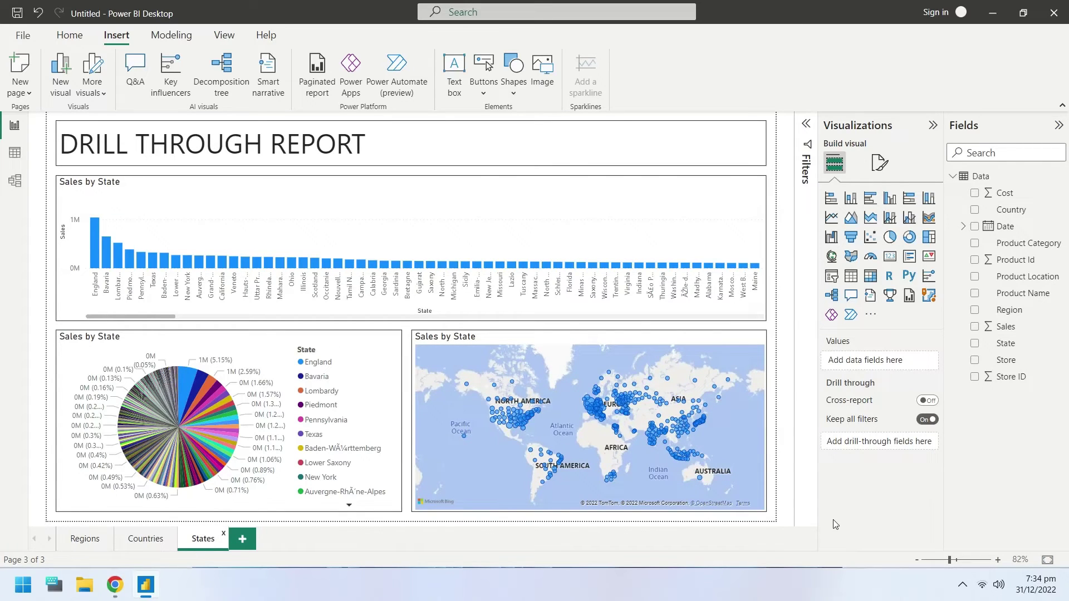
- Set Country as the States page's drill-through field and place its back arrow beside the title
{"action": "left_click_drag", "start_coordinate": [993, 212], "coordinate": [864, 447]}
{"action": "left_click", "coordinate": [124, 549]}
{"action": "left_click", "coordinate": [203, 538]}
{"action": "left_click", "coordinate": [56, 126]}
{"action": "left_click_drag", "start_coordinate": [56, 132], "coordinate": [718, 156]}
{"action": "left_click", "coordinate": [875, 191]}
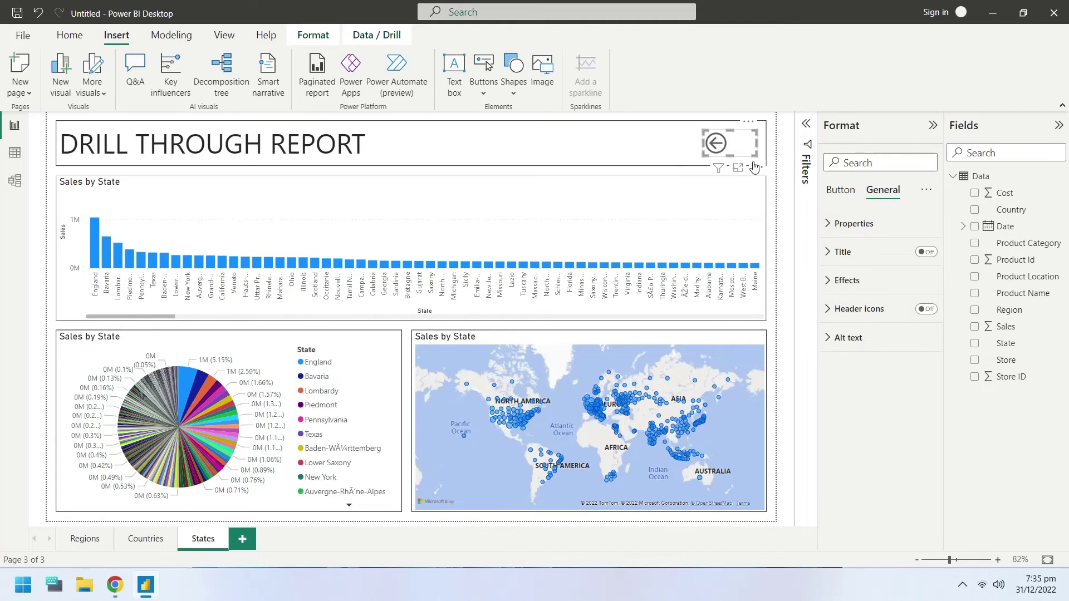
{"action": "mouse_move", "coordinate": [757, 144]}
{"action": "left_mouse_down"}
{"action": "mouse_move", "coordinate": [733, 145]}
{"action": "mouse_move", "coordinate": [750, 144]}
{"action": "left_mouse_up"}
- Set Region as the Countries page's drill-through field and move its back arrow right of the title
{"action": "left_click", "coordinate": [139, 544]}
{"action": "left_click_drag", "start_coordinate": [988, 314], "coordinate": [868, 441]}
{"action": "left_click", "coordinate": [58, 123]}
{"action": "left_click_drag", "start_coordinate": [58, 122], "coordinate": [729, 141]}
{"action": "left_click", "coordinate": [680, 148]}
{"action": "left_click", "coordinate": [648, 179]}
- Test drilling Europe to Countries and Italy to States, then return to Regions with back arrows
{"action": "left_click", "coordinate": [99, 538]}
{"action": "right_click", "coordinate": [138, 275]}
{"action": "left_click", "coordinate": [339, 371]}
{"action": "left_click", "coordinate": [158, 271]}
{"action": "right_click", "coordinate": [158, 266]}
{"action": "left_click", "coordinate": [310, 359]}
{"action": "left_click", "coordinate": [743, 145], "text": "ctrl"}
{"action": "left_click", "coordinate": [744, 145], "text": "ctrl"}
- Drill through from the Europe pie slice to Countries and go back to Regions
{"action": "mouse_move", "coordinate": [409, 248]}
{"action": "left_click", "coordinate": [592, 371]}
{"action": "right_click", "coordinate": [592, 372]}
{"action": "left_click", "coordinate": [757, 467]}
{"action": "left_click", "coordinate": [744, 144]}
- Drill through from Asia to the Countries page
{"action": "left_click", "coordinate": [731, 364]}
{"action": "left_click", "coordinate": [476, 306]}
{"action": "right_click", "coordinate": [476, 305]}
{"action": "left_click", "coordinate": [646, 396]}
- Drill through from the India bar to the States page to show Indian state sales
{"action": "left_click", "coordinate": [164, 275]}
{"action": "right_click", "coordinate": [164, 275]}
{"action": "left_click", "coordinate": [150, 240]}
{"action": "right_click", "coordinate": [150, 241]}
{"action": "left_click", "coordinate": [310, 337]}
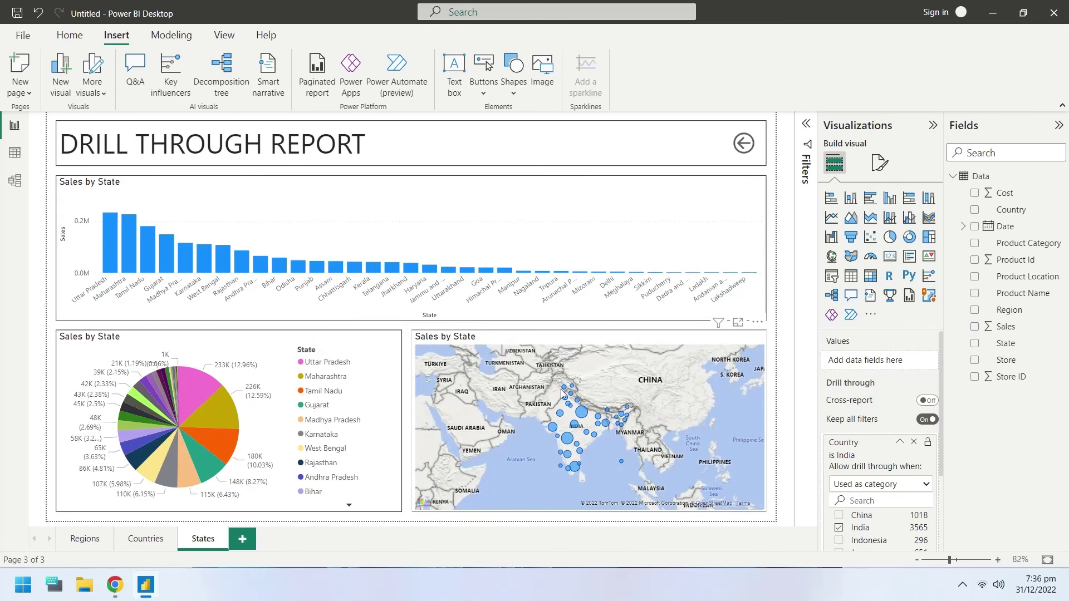